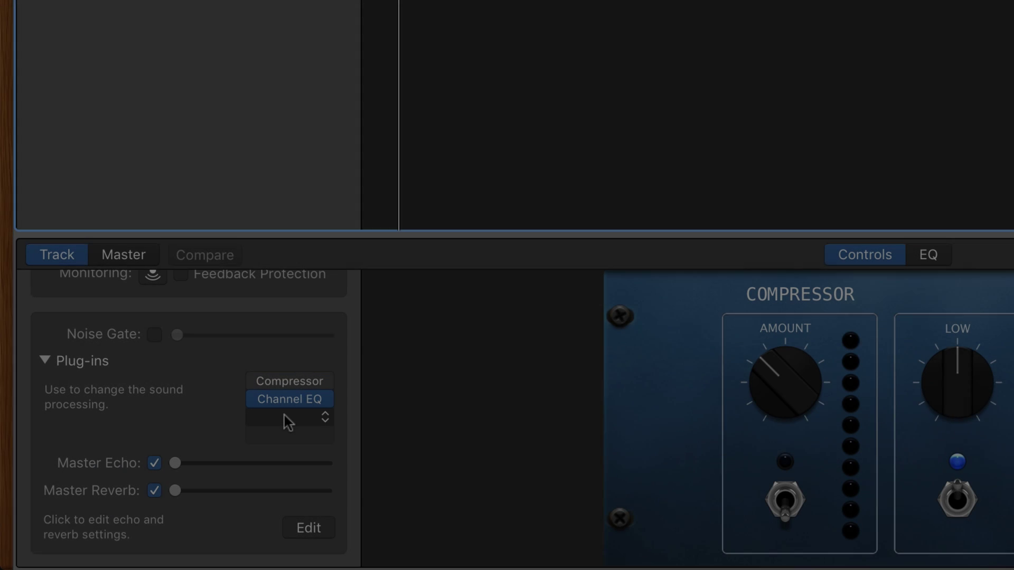
# - Add Distortion > Bitcrusher to VHS Sunset Synth's empty plug-in slot, showing the 4 Bit Classic preset
pyautogui.click(284, 417)
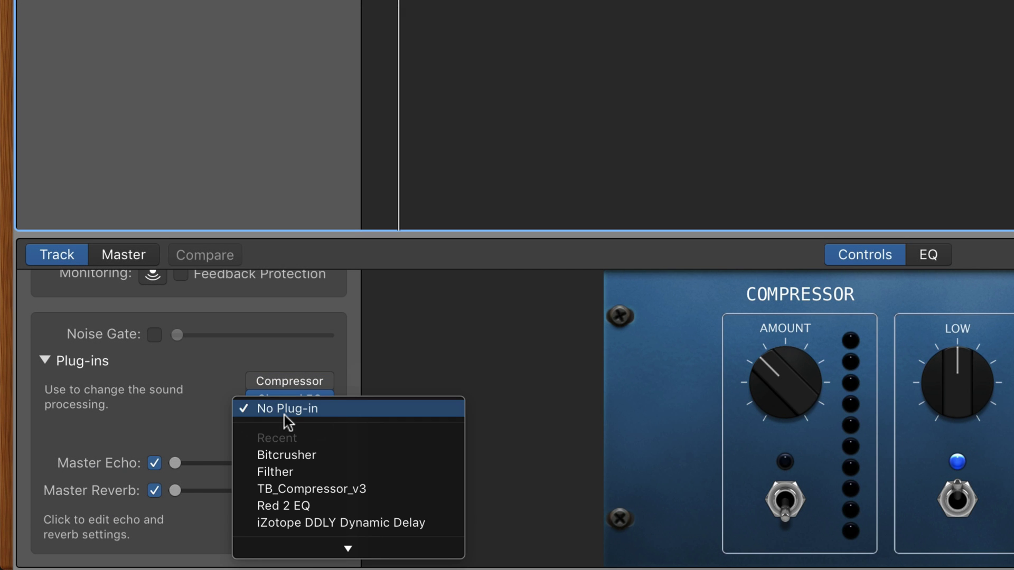
pyautogui.scroll(-5, 317, 485)
pyautogui.moveTo(305, 417)
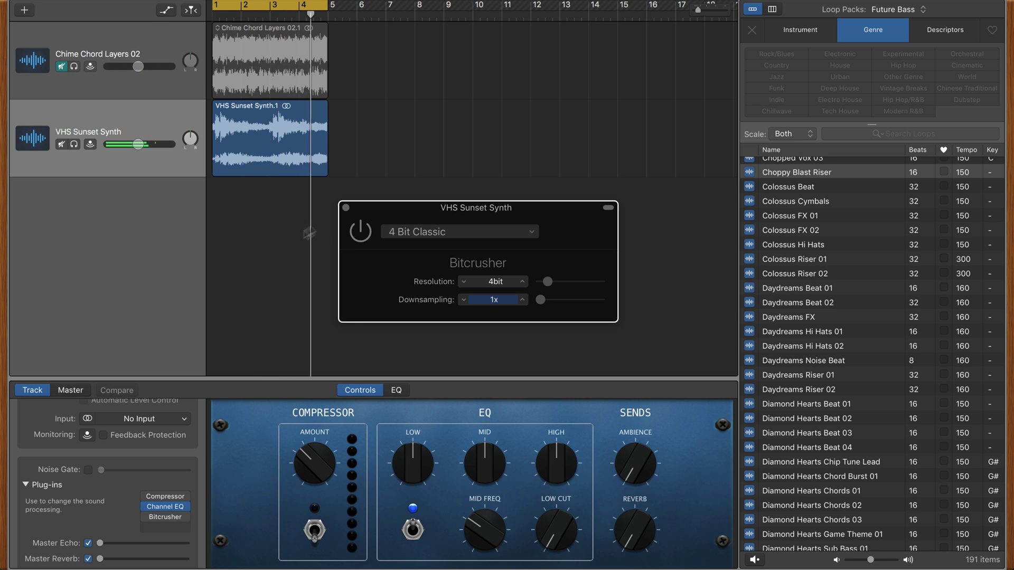
# - Enable Bitcrusher, apply the AM Radio preset and start playback
pyautogui.click(367, 233)
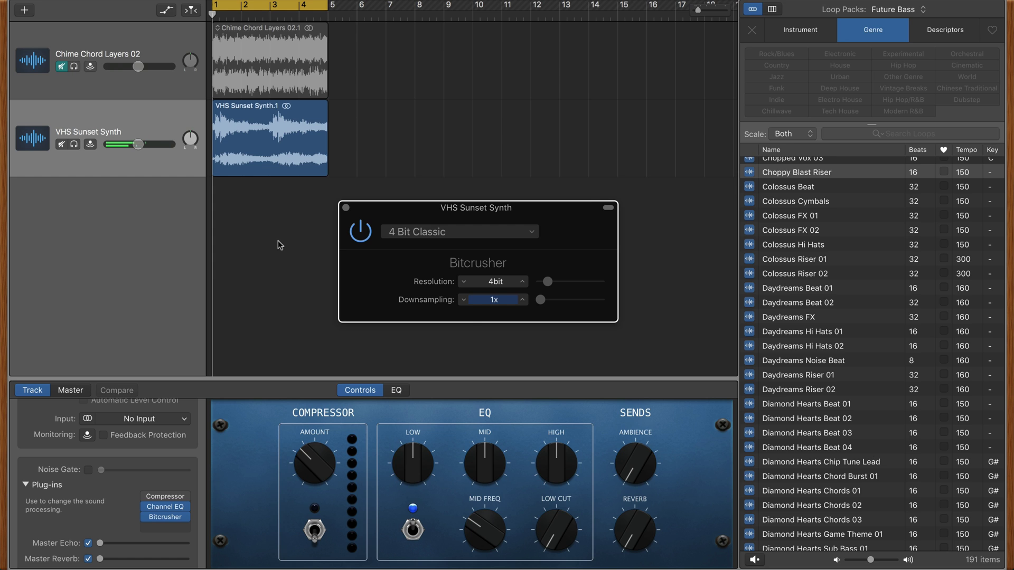
pyautogui.click(437, 232)
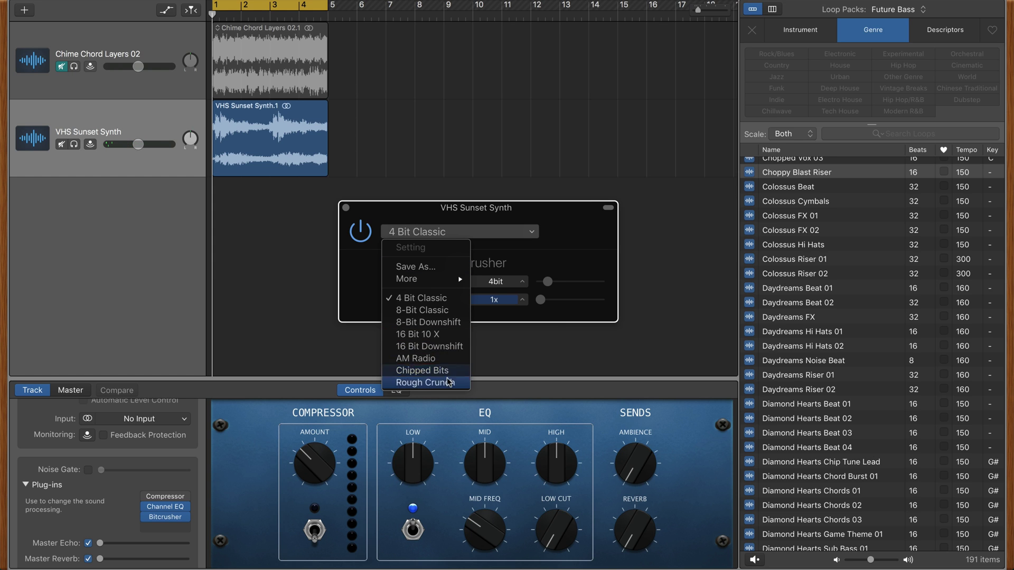
pyautogui.click(448, 358)
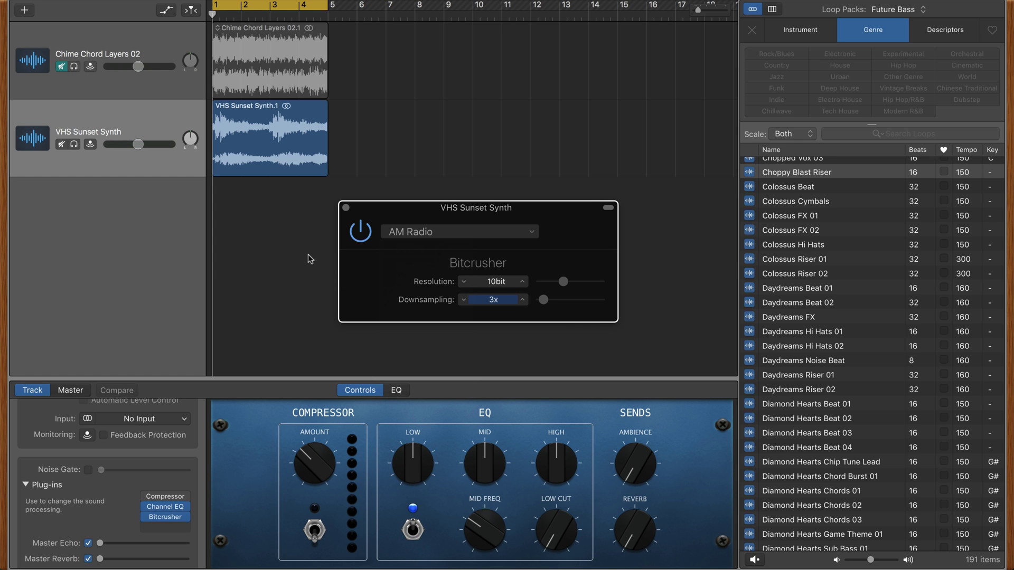
pyautogui.press('space')
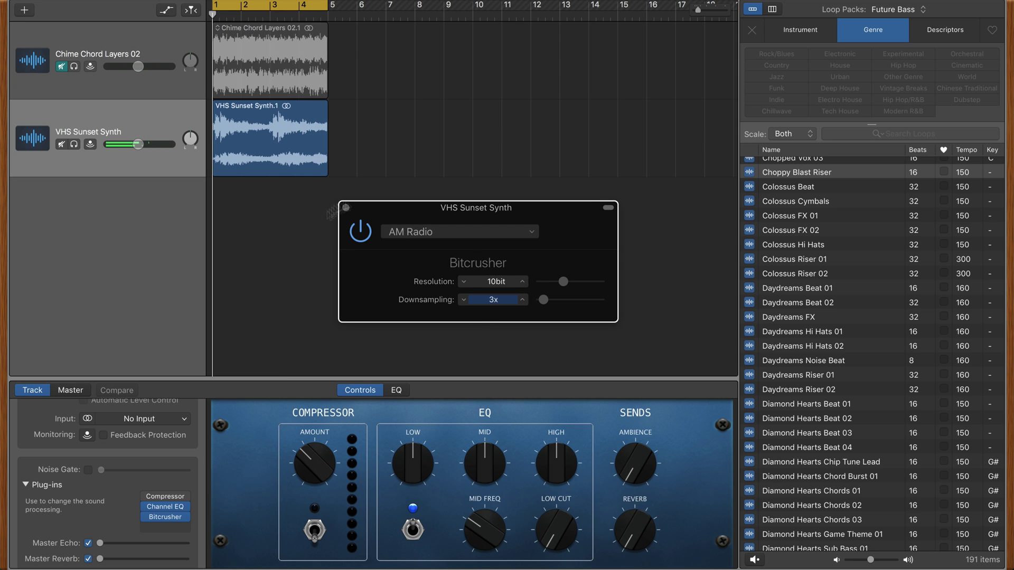
# - Audition the Rough Crunch and 16 Bit 10 X presets, ending on Chipped Bits
pyautogui.click(449, 232)
pyautogui.click(412, 389)
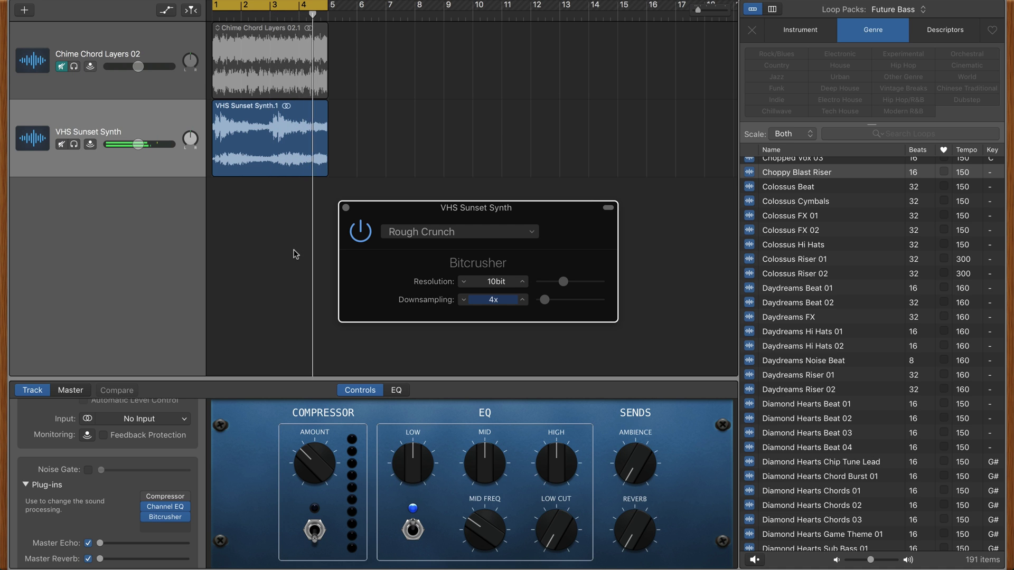
pyautogui.click(433, 233)
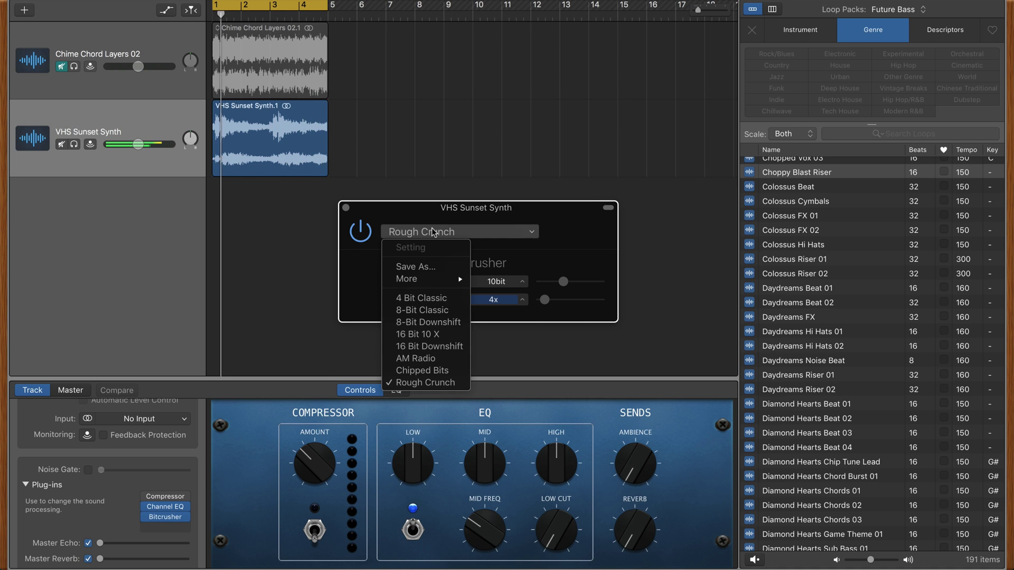
pyautogui.click(425, 335)
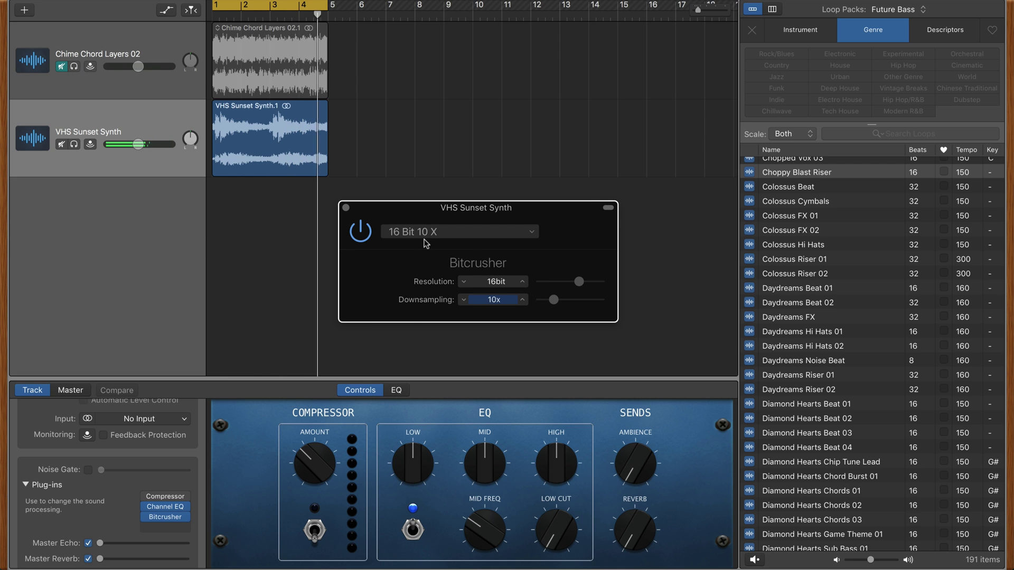
pyautogui.click(422, 231)
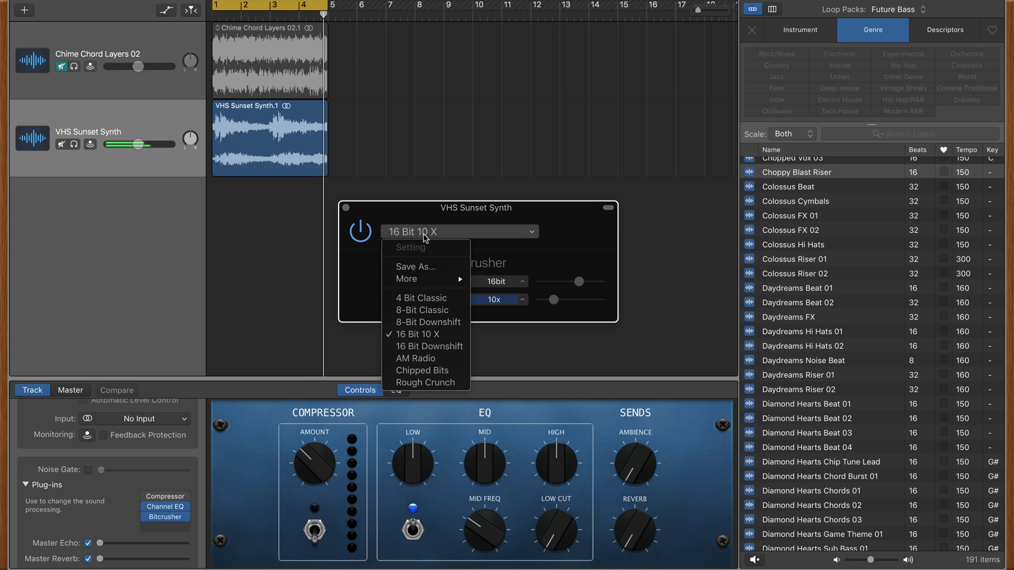
pyautogui.click(423, 370)
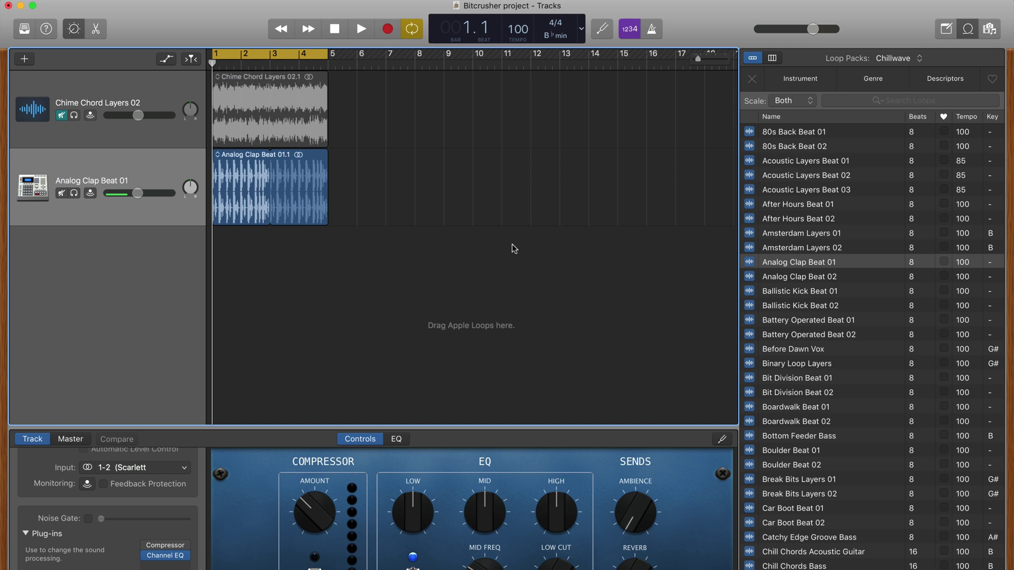
# - Create a duplicate-settings track, Audio 3, and copy the Analog Clap Beat 01 region onto it
pyautogui.rightClick(150, 176)
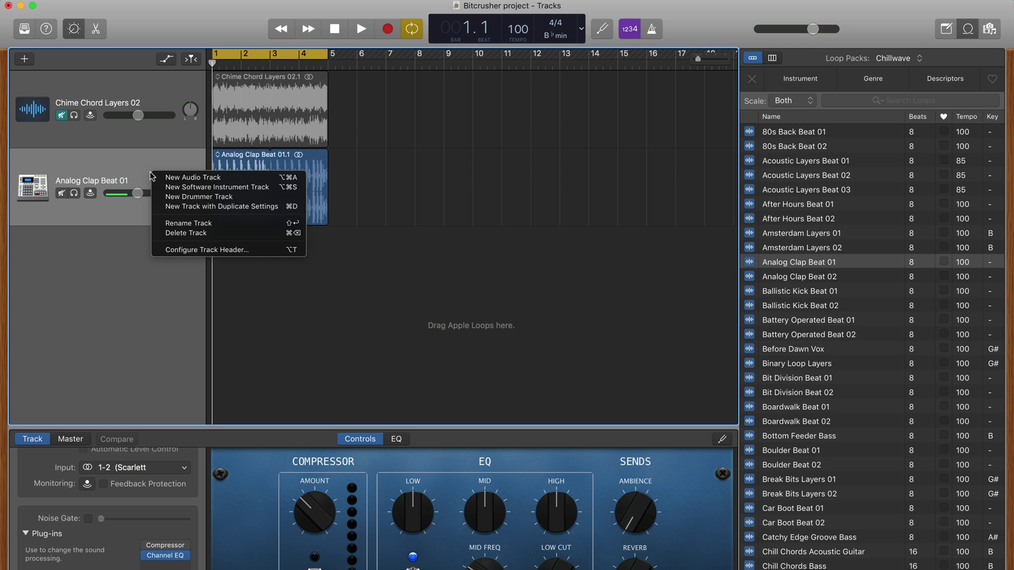
pyautogui.click(199, 207)
pyautogui.click(261, 189)
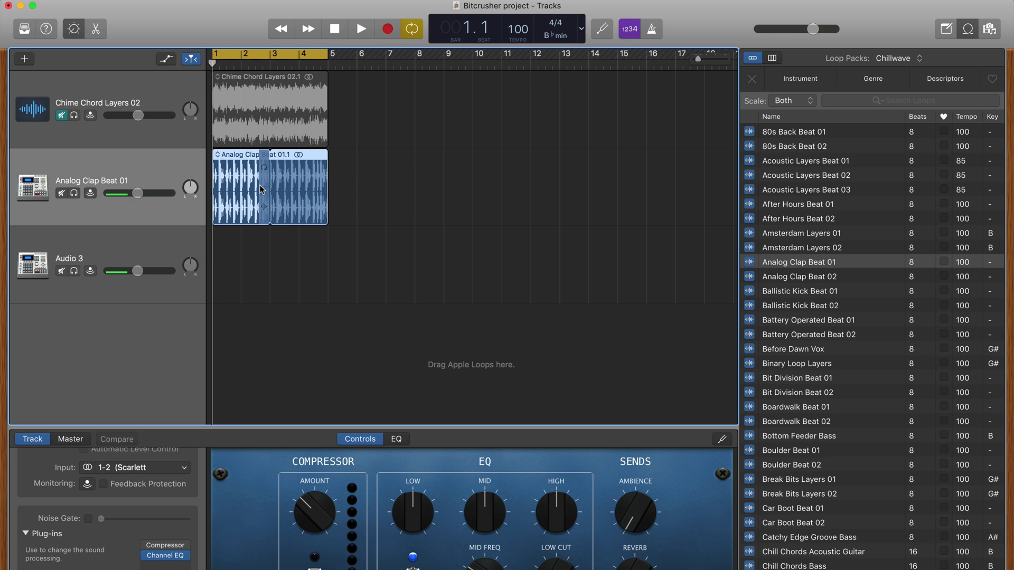
pyautogui.press('Down')
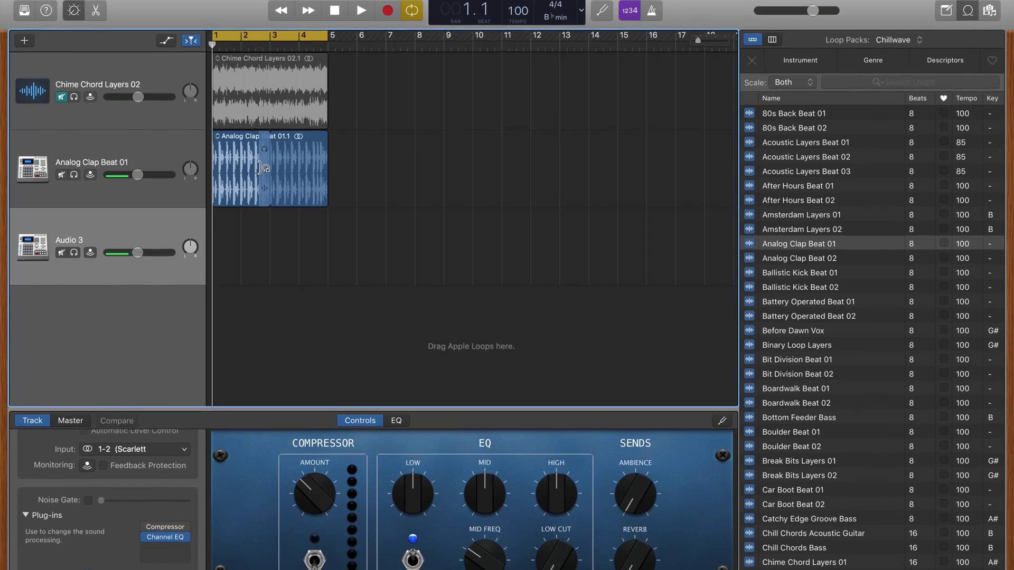
pyautogui.moveTo(263, 159); pyautogui.dragTo(263, 237)
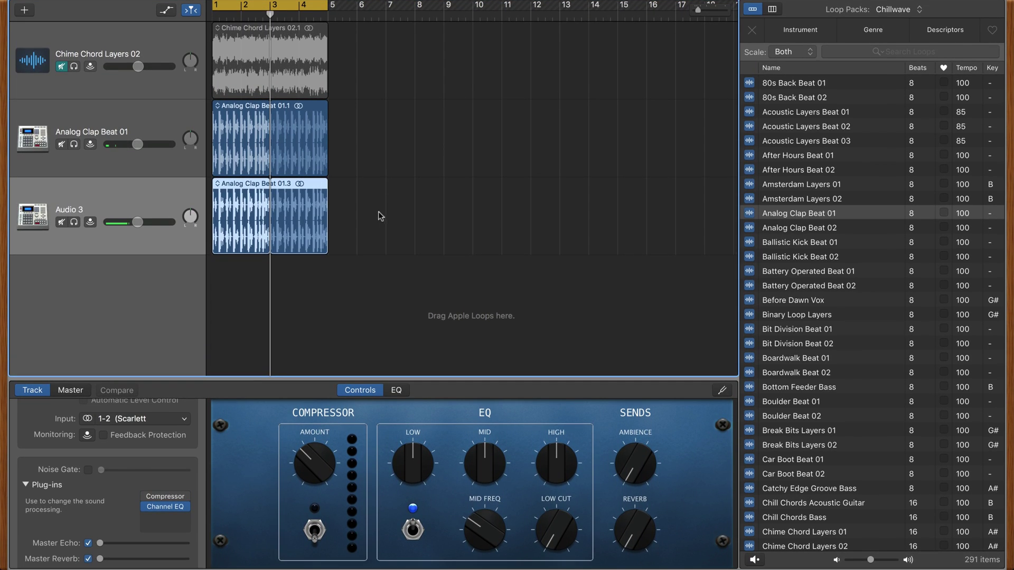
# - Add Distortion > Bitcrusher to Audio 3 and reposition its window
pyautogui.click(159, 405)
pyautogui.click(162, 508)
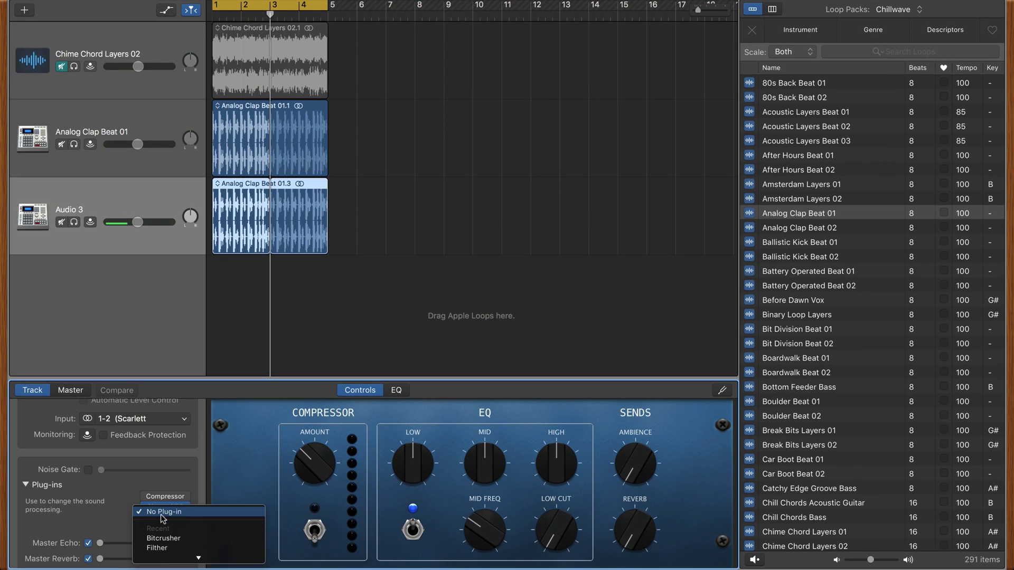
pyautogui.moveTo(182, 457)
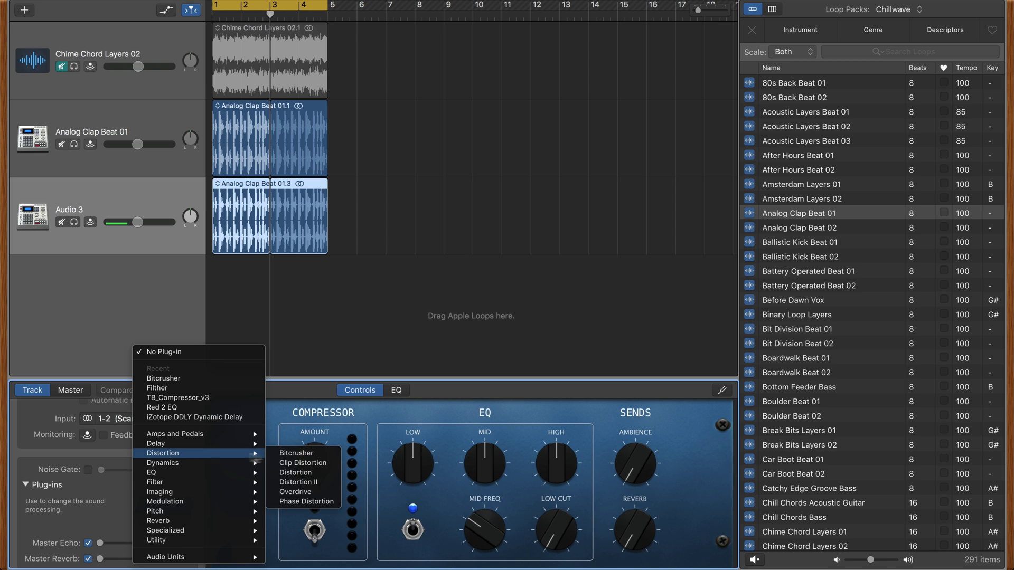
pyautogui.click(285, 454)
pyautogui.moveTo(170, 1); pyautogui.dragTo(563, 196)
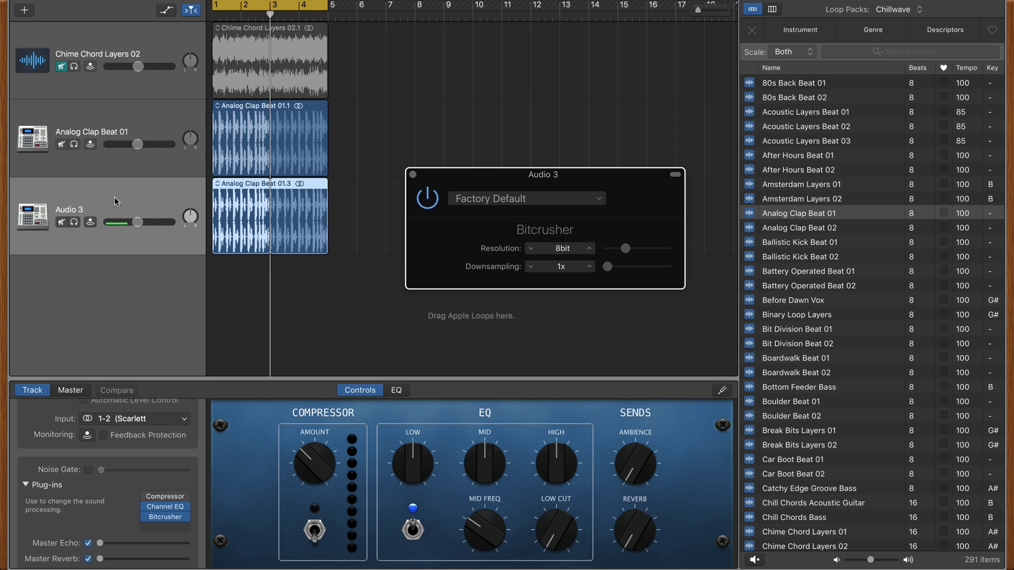
# - Try the Chipped Bits and 16 Bit Downshift presets, settling on 16 Bit 10 X
pyautogui.click(73, 223)
pyautogui.click(465, 198)
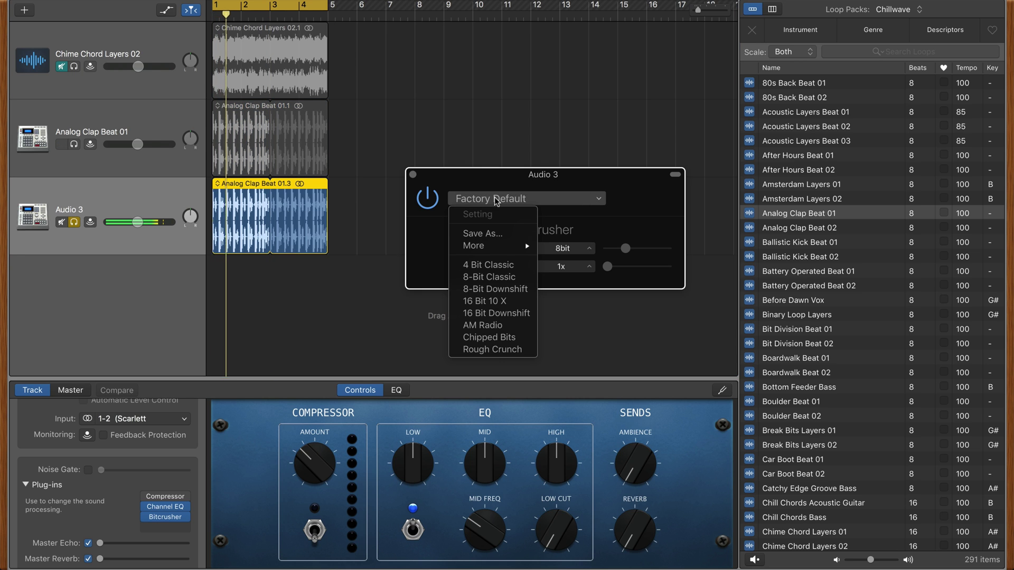
pyautogui.click(492, 338)
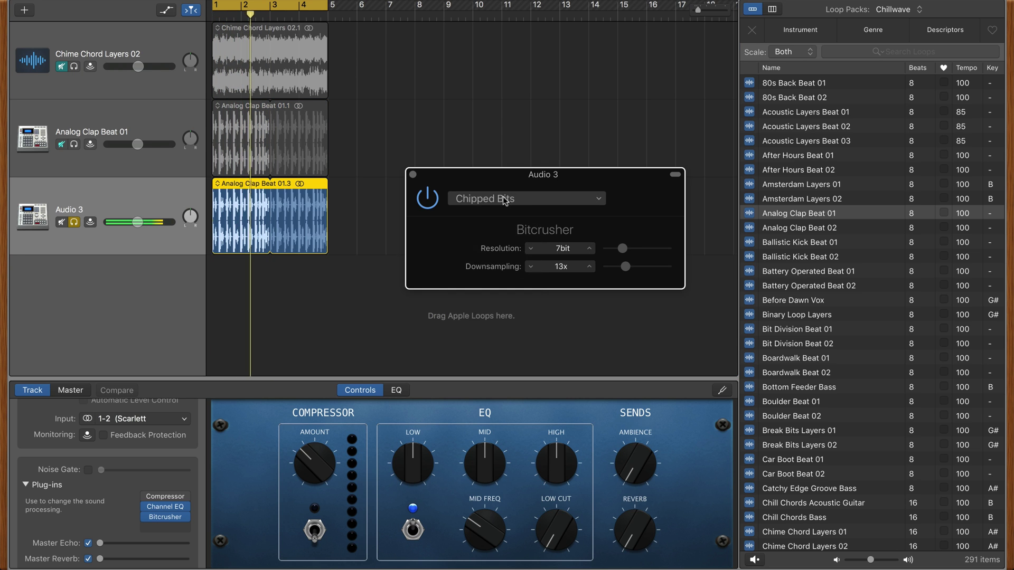
pyautogui.click(504, 199)
pyautogui.click(495, 313)
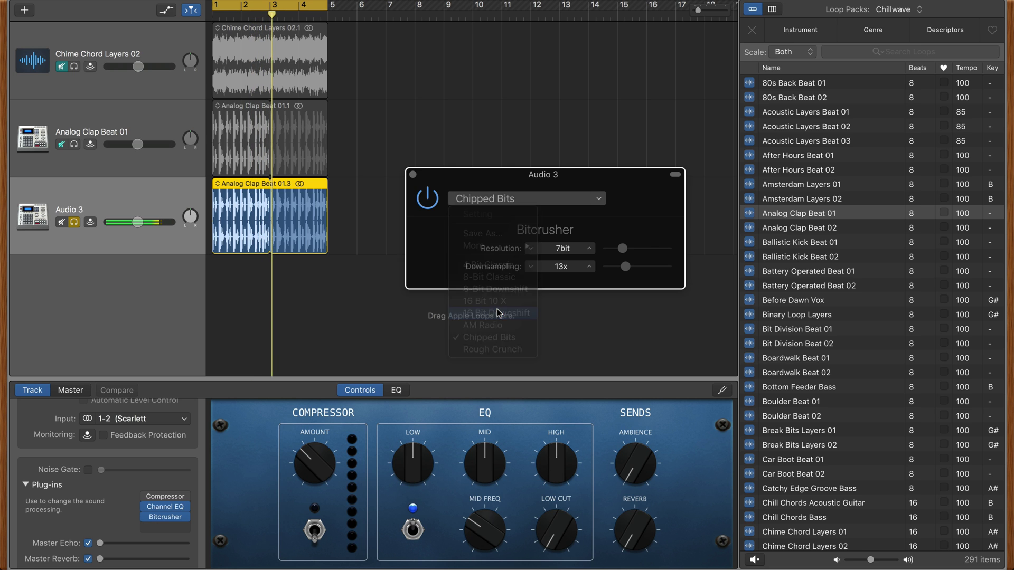
pyautogui.click(509, 204)
pyautogui.click(491, 300)
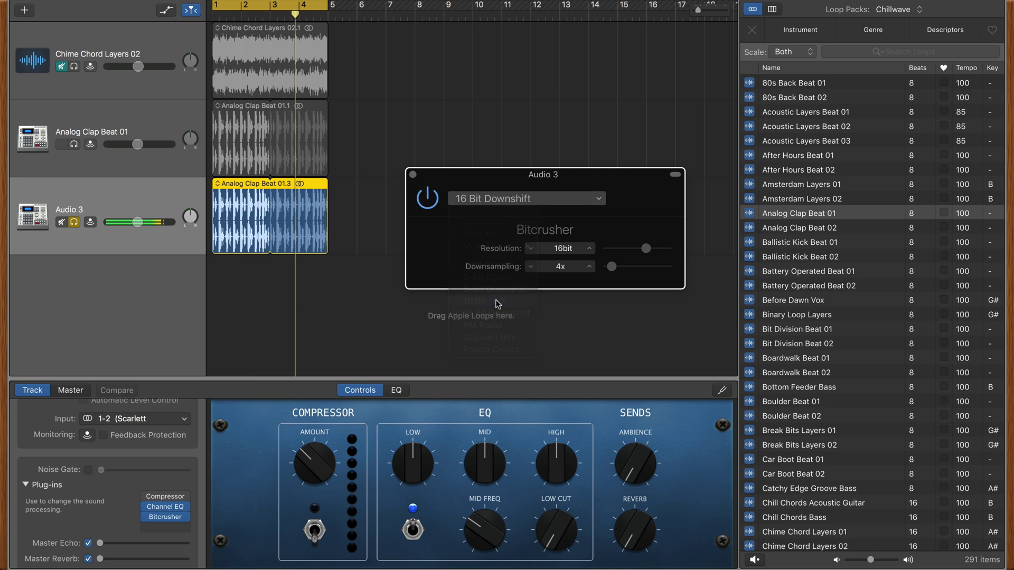
# - Set Bitcrusher resolution to 3bit and downsampling to 1x, then close the window
pyautogui.click(589, 249)
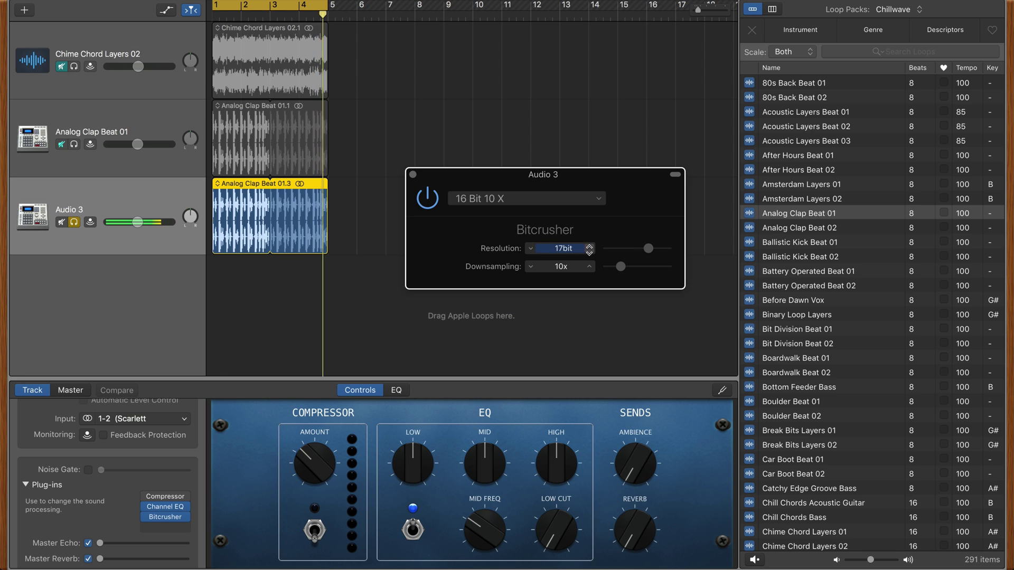
pyautogui.click(529, 249)
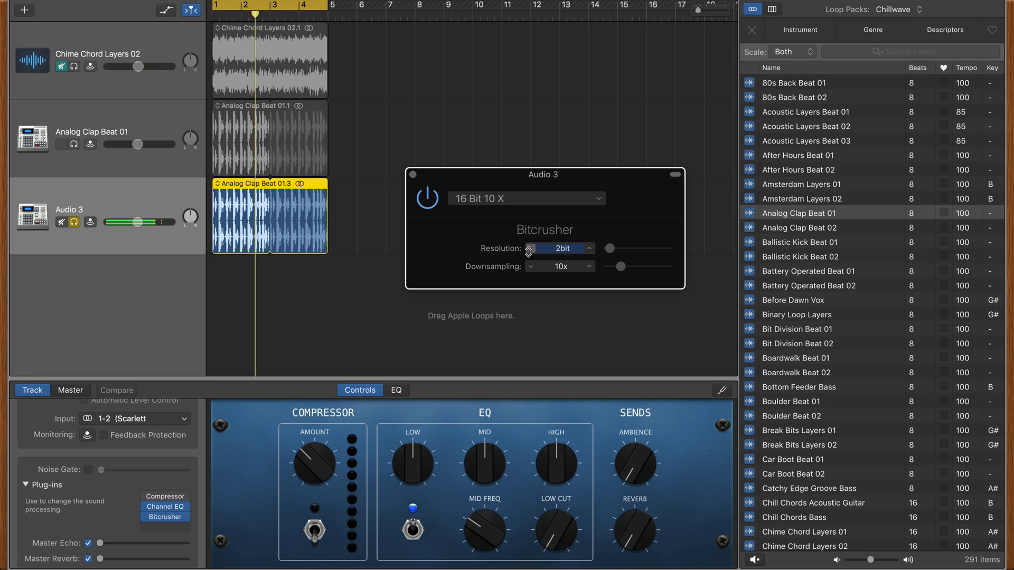
pyautogui.moveTo(528, 251); pyautogui.dragTo(573, 248)
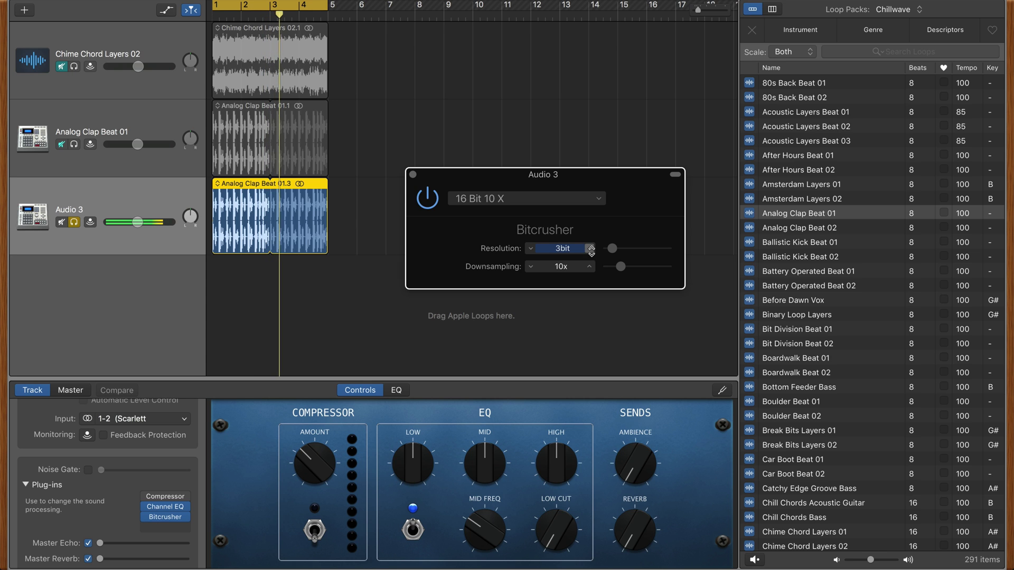
pyautogui.click(591, 246)
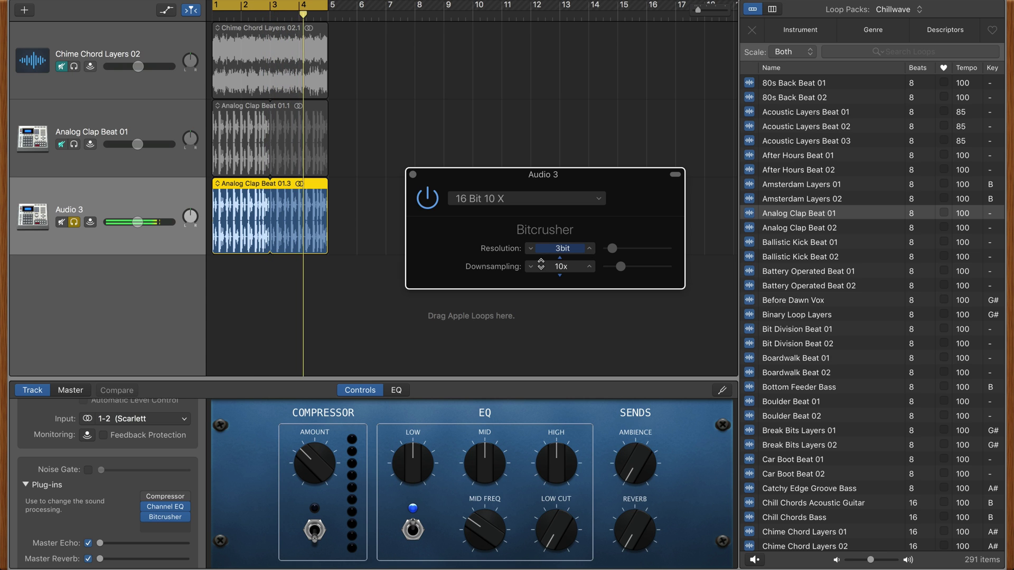
pyautogui.click(529, 266)
pyautogui.click(529, 266)
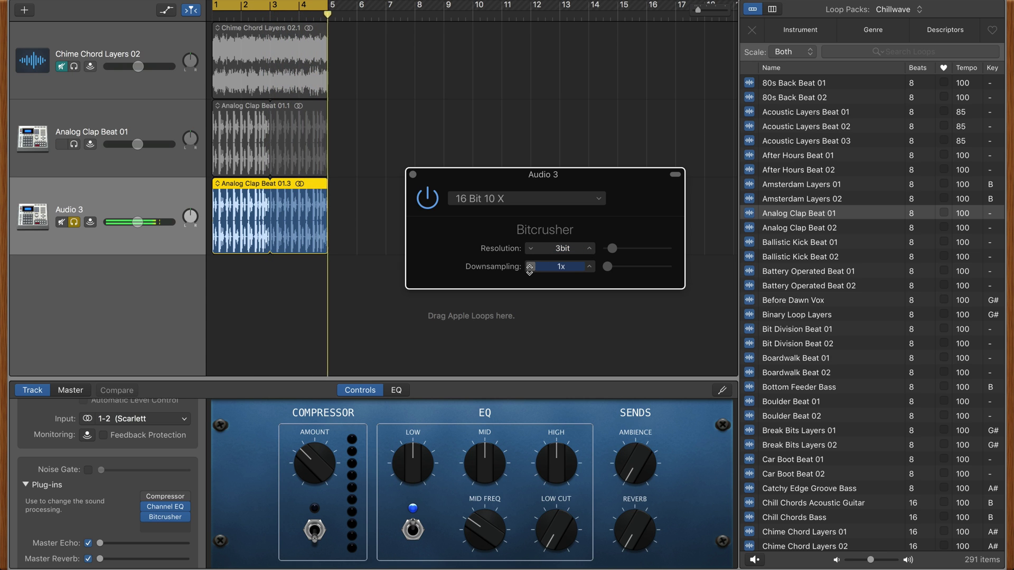
pyautogui.click(413, 174)
# - Solo Analog Clap Beat 01, drop Audio 3 to about -11.8 dB, then nudge both volumes up
pyautogui.click(74, 144)
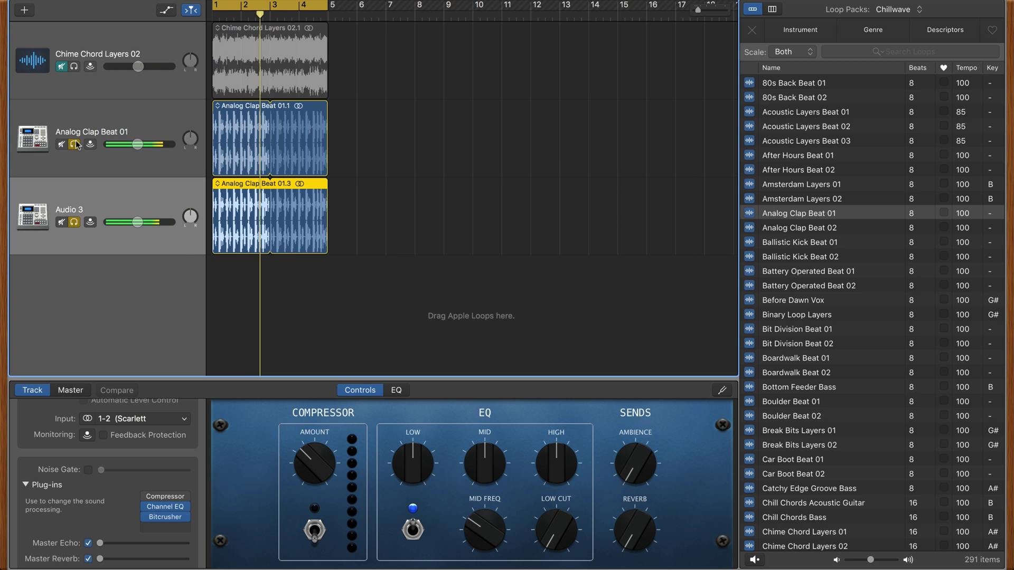
pyautogui.moveTo(137, 222); pyautogui.dragTo(126, 222)
pyautogui.moveTo(138, 145); pyautogui.dragTo(140, 144)
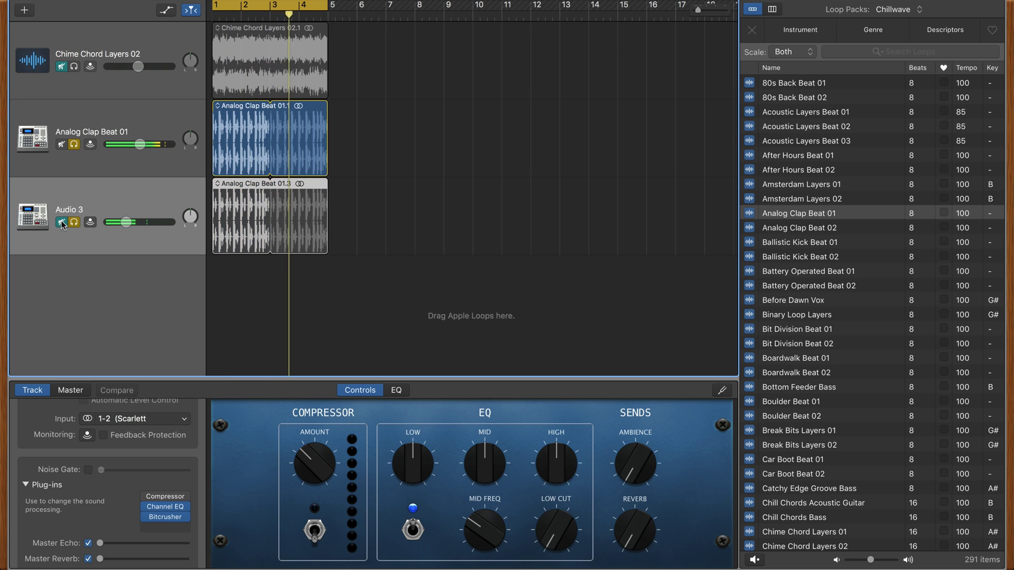
pyautogui.moveTo(126, 223); pyautogui.dragTo(130, 222)
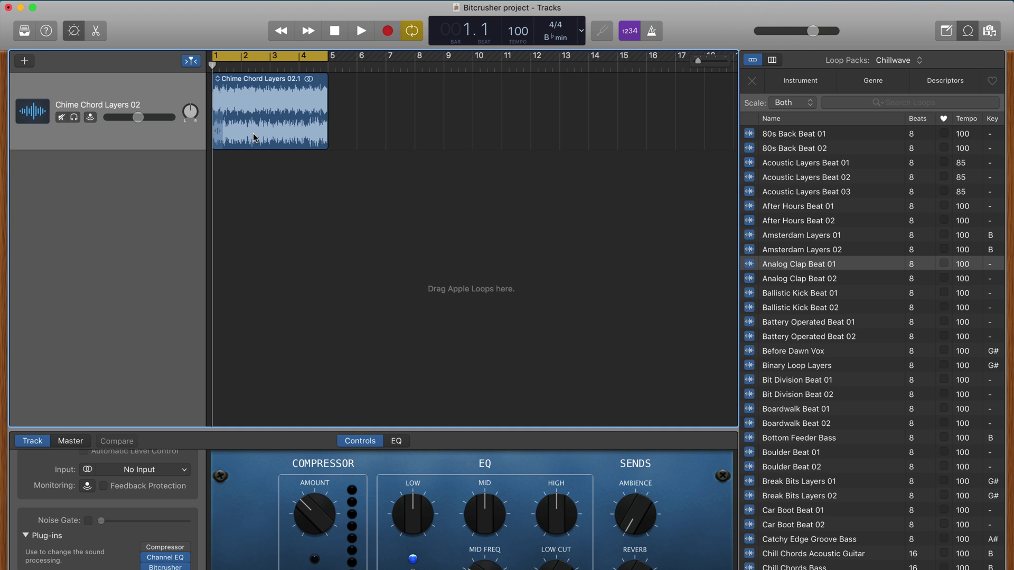
# - Show Chime Chord Layers 02's automation lane set to Bitcrusher Downsampling
pyautogui.press('a')
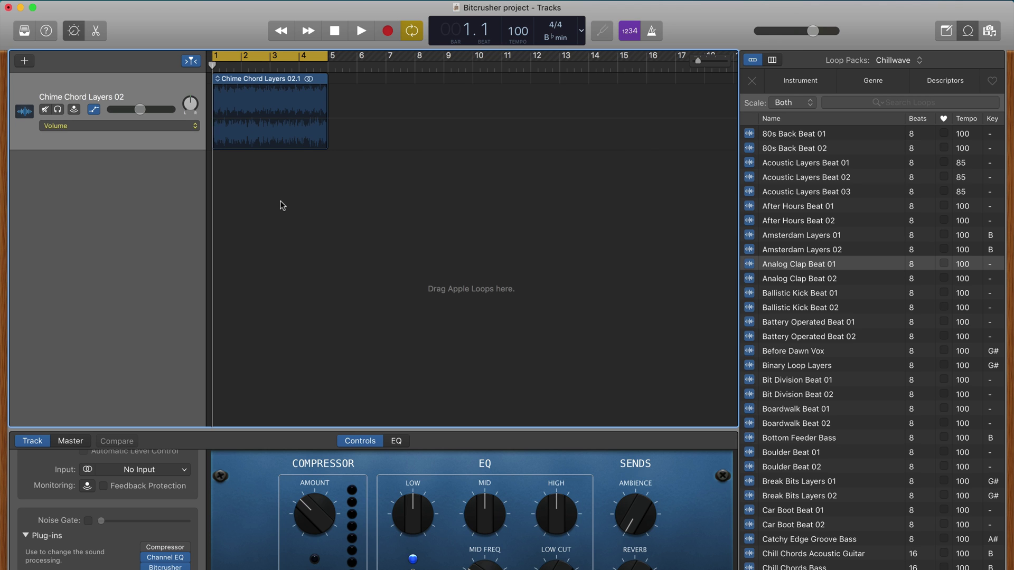
pyautogui.click(165, 129)
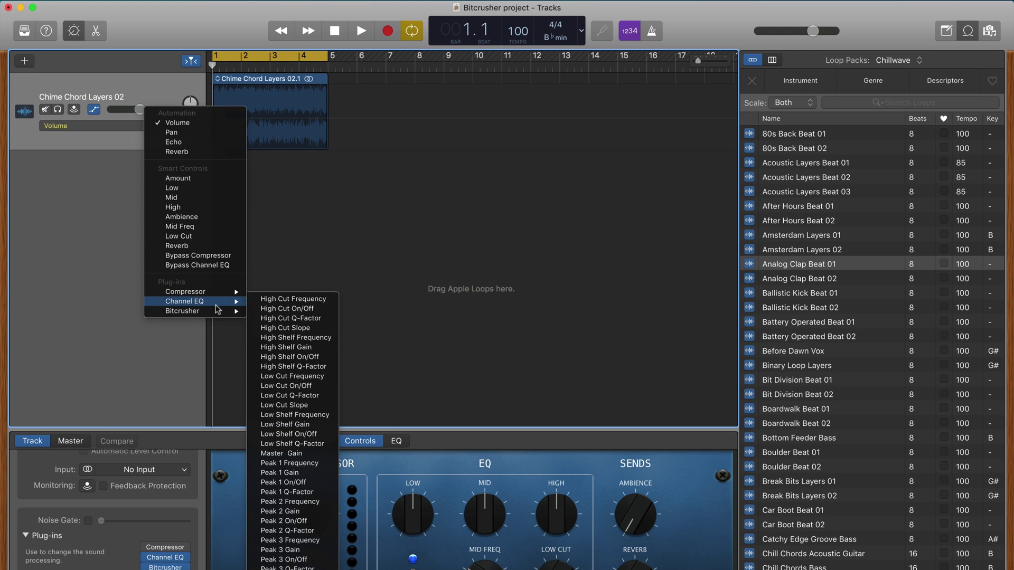
pyautogui.moveTo(211, 312)
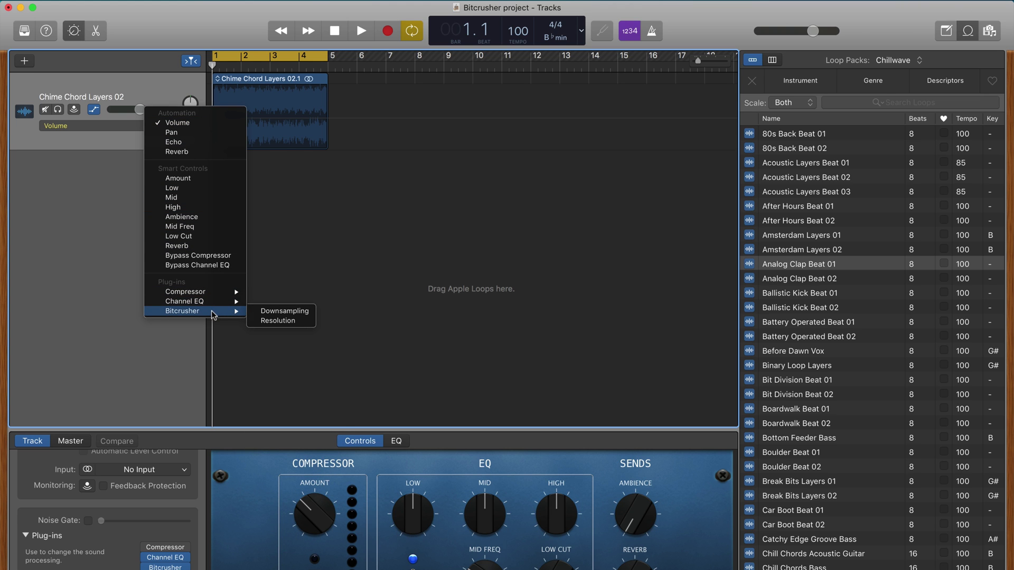
pyautogui.click(269, 313)
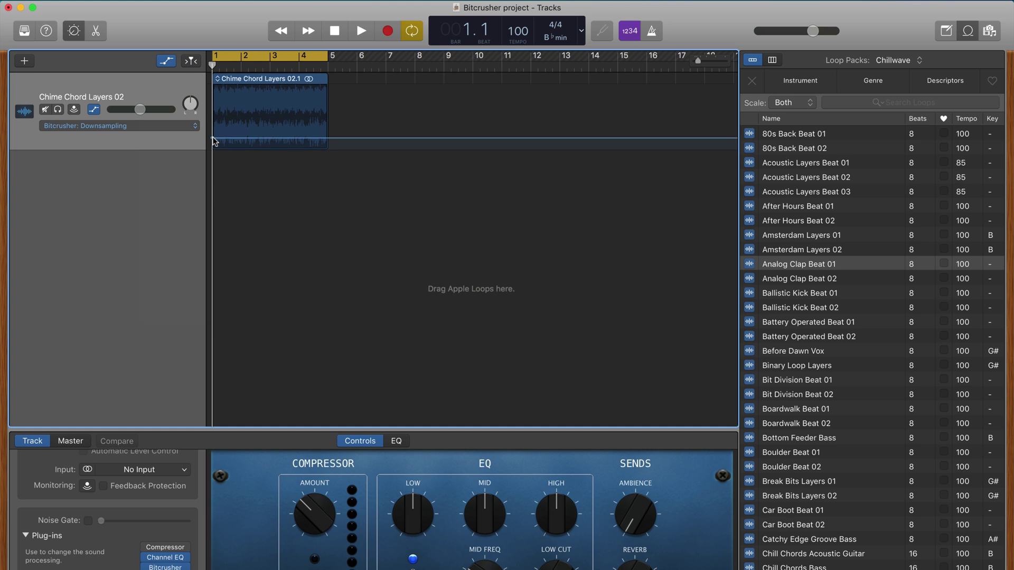
# - Draw a downsampling ramp from 2x at bar 1 to 40x at 4.4.4.1 and play it
pyautogui.moveTo(212, 139); pyautogui.dragTo(212, 148)
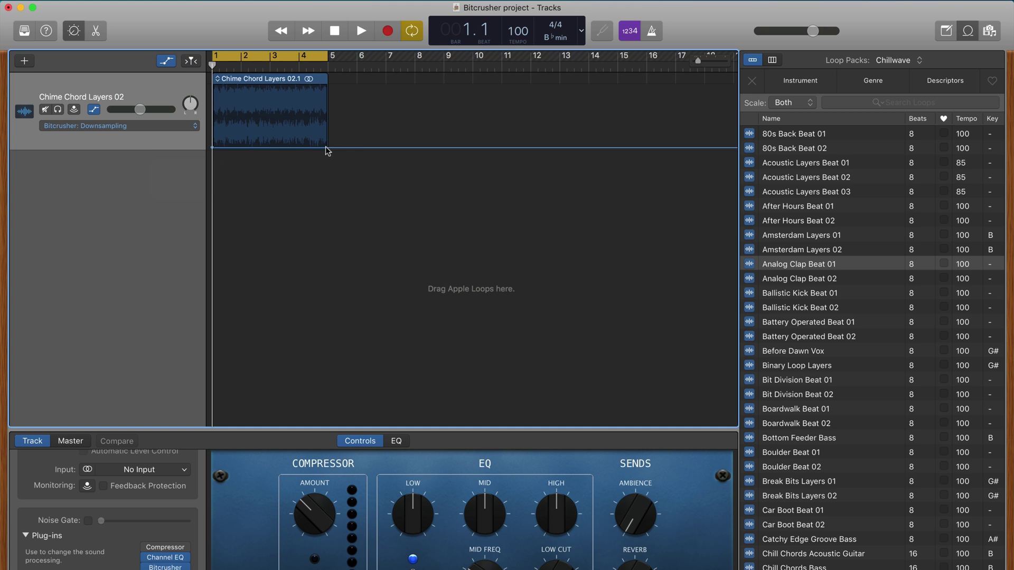
pyautogui.moveTo(327, 149); pyautogui.dragTo(327, 86)
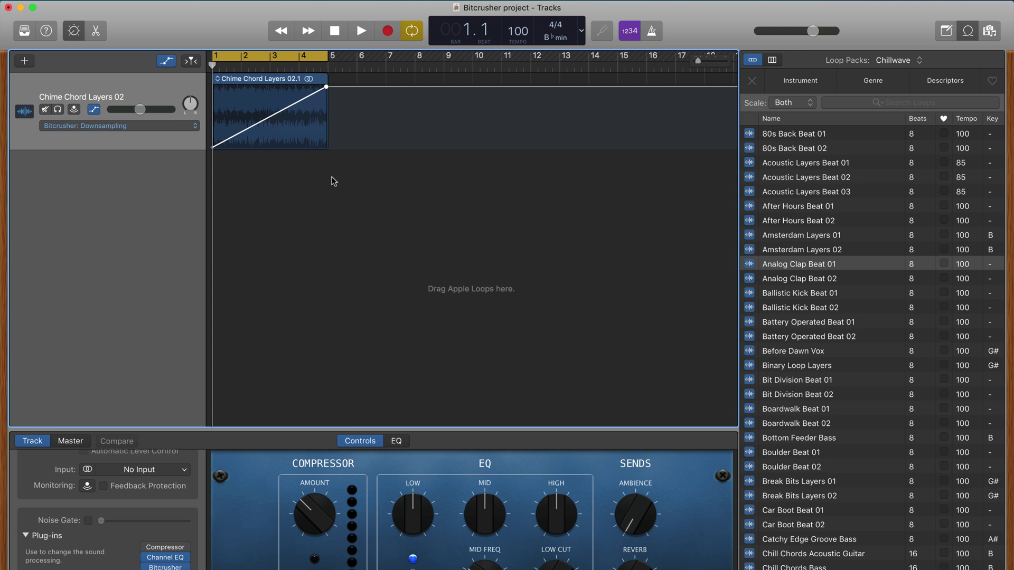
pyautogui.press('space')
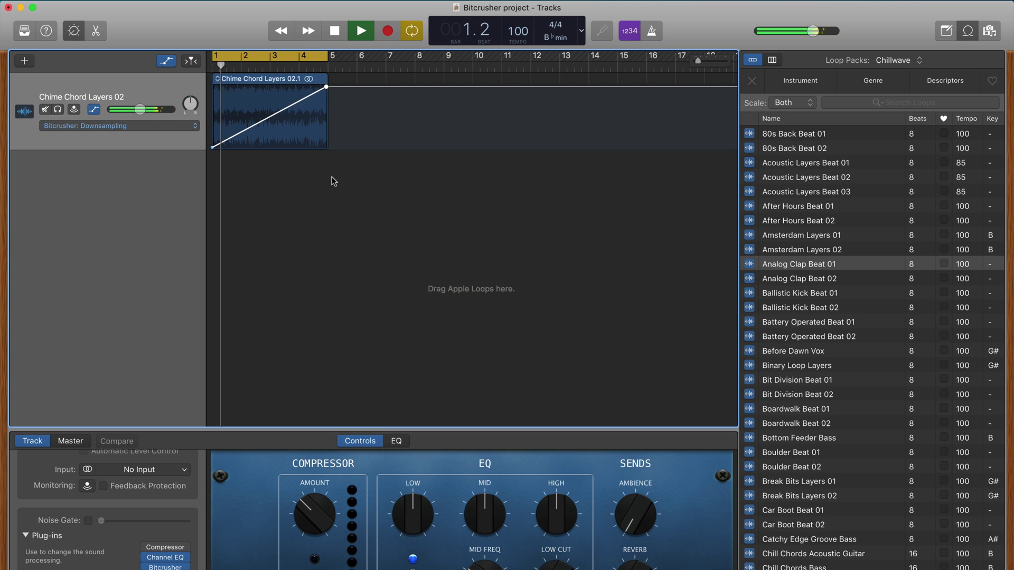